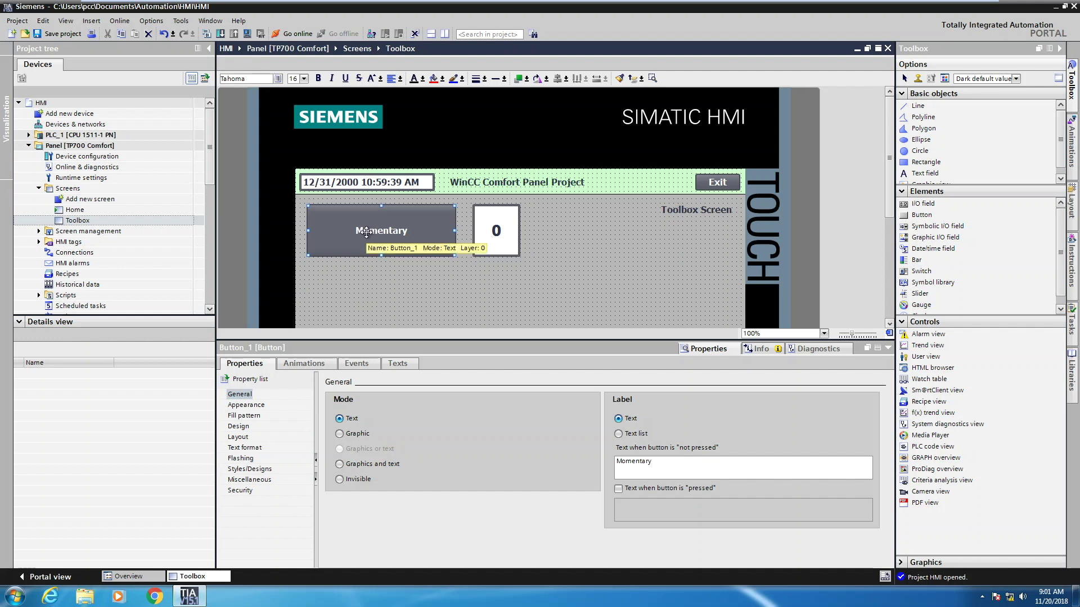
- Review the Momentary button's Press event, then bring up its animation types in the Inspector
{"action": "left_click", "coordinate": [356, 365]}
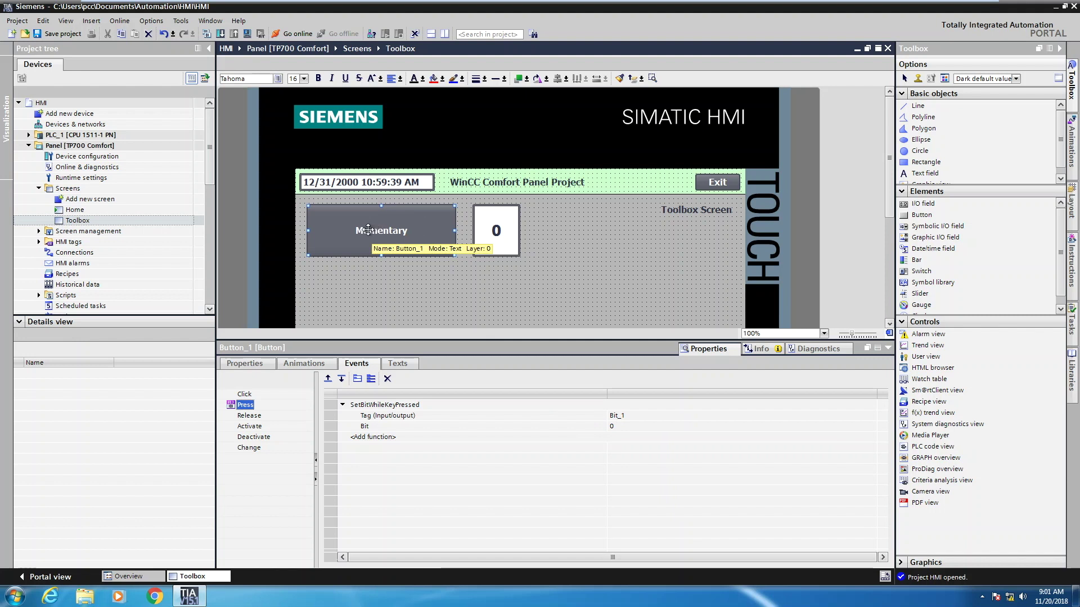
{"action": "left_click", "coordinate": [301, 364]}
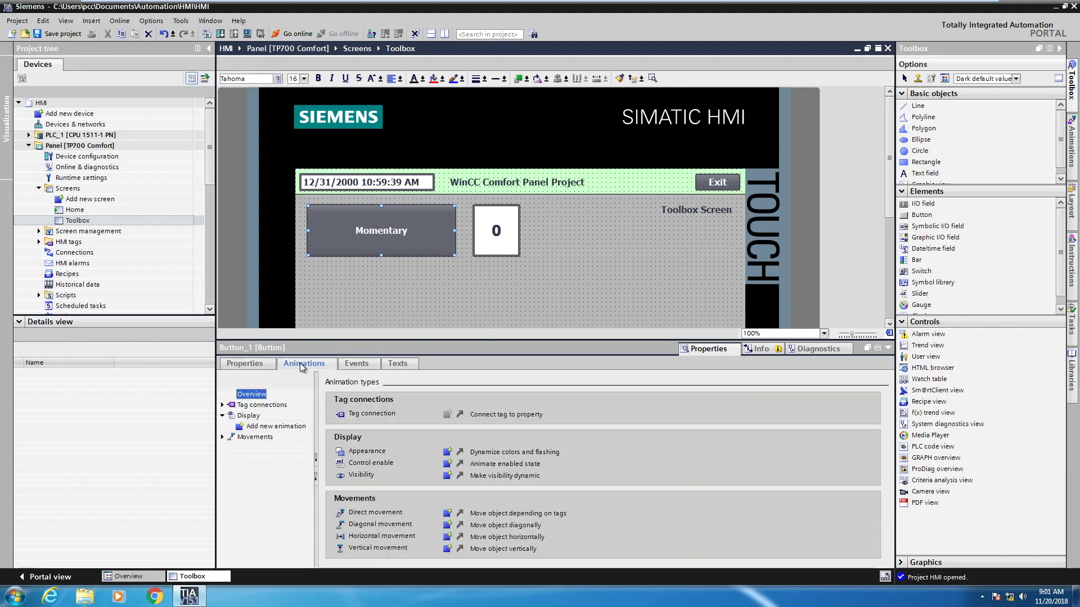
- Add an Appearance animation to the Momentary button, driven by Bit_1 from Demo Tags
{"action": "left_click", "coordinate": [447, 452]}
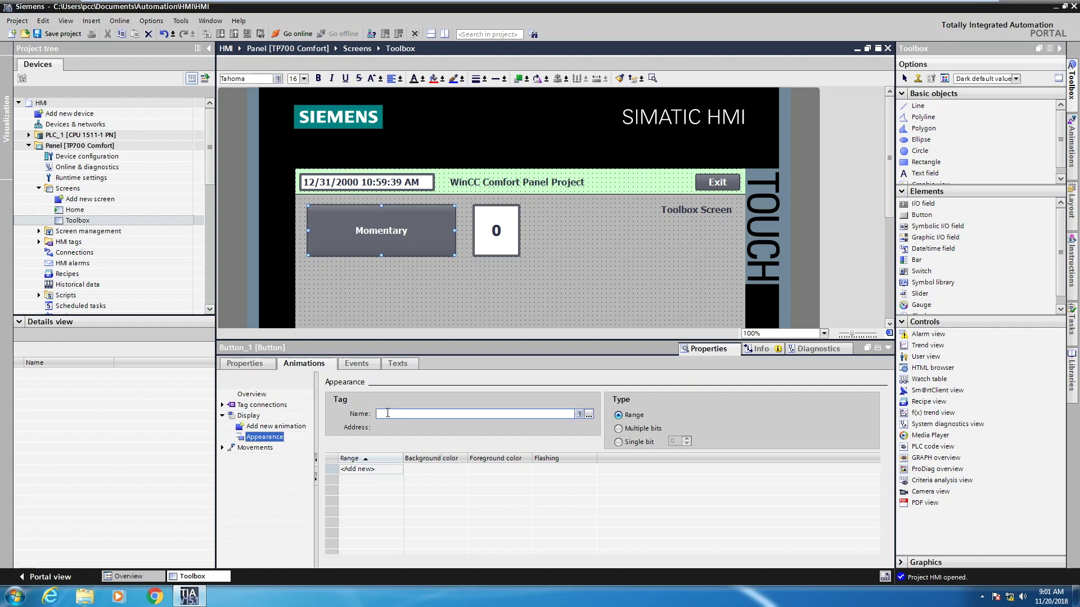
{"action": "left_click", "coordinate": [590, 414]}
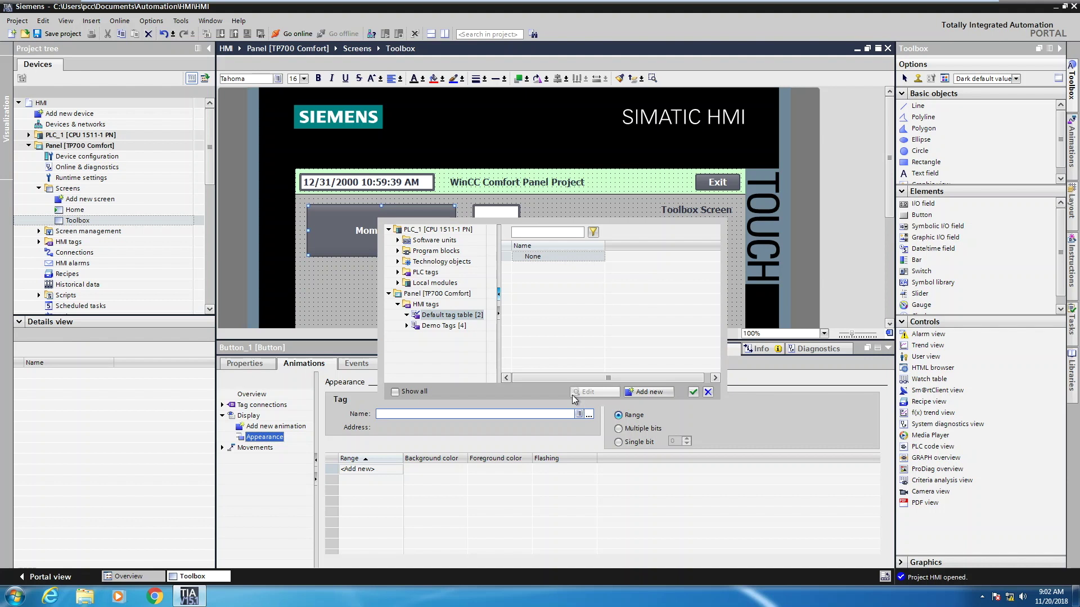
{"action": "left_click", "coordinate": [430, 326]}
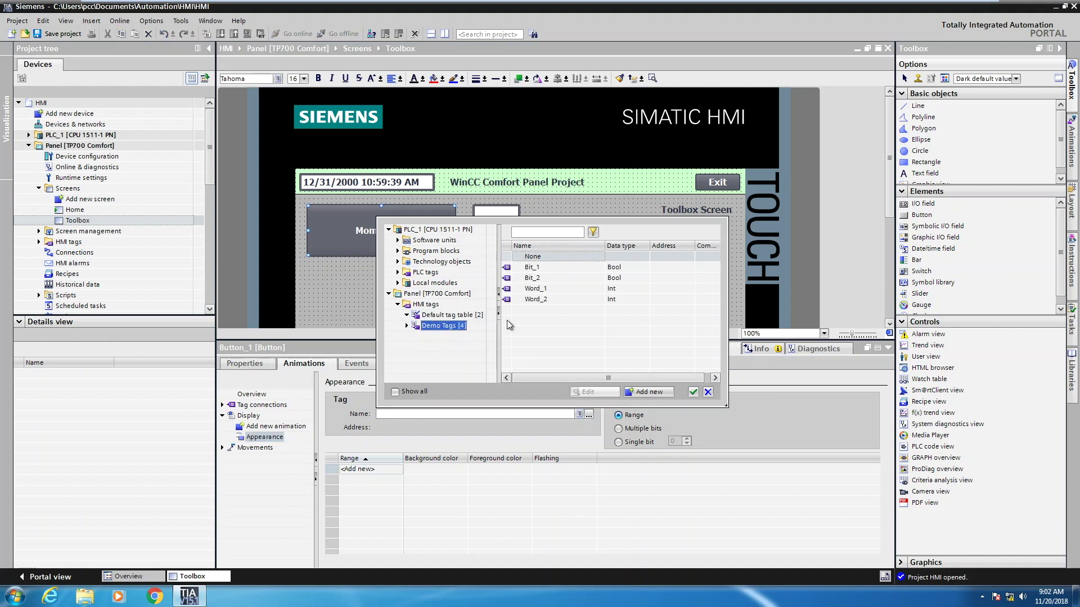
{"action": "left_click", "coordinate": [511, 269]}
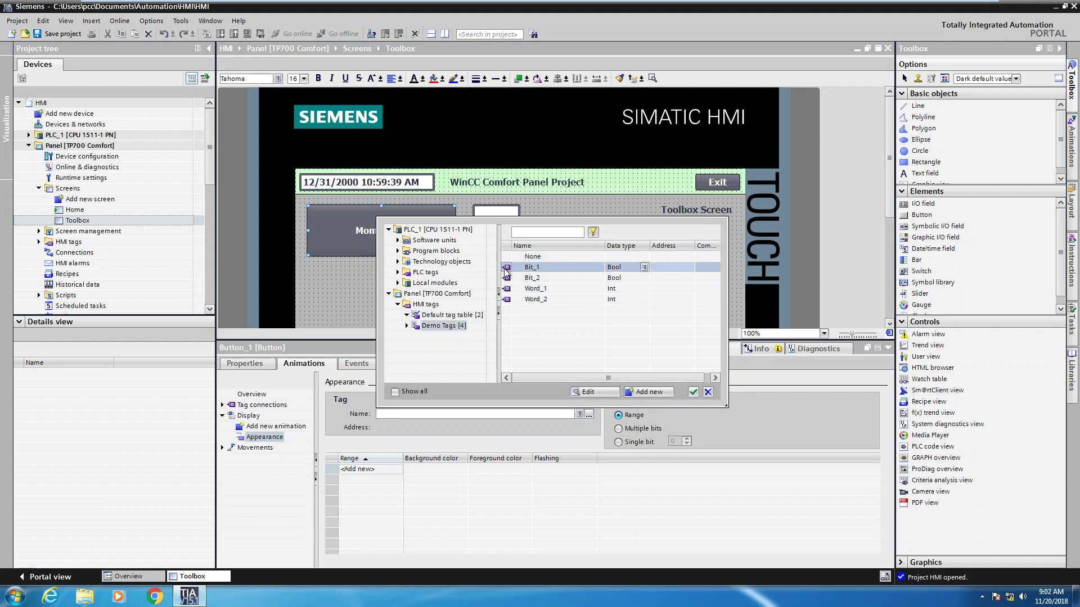
{"action": "left_click", "coordinate": [693, 392]}
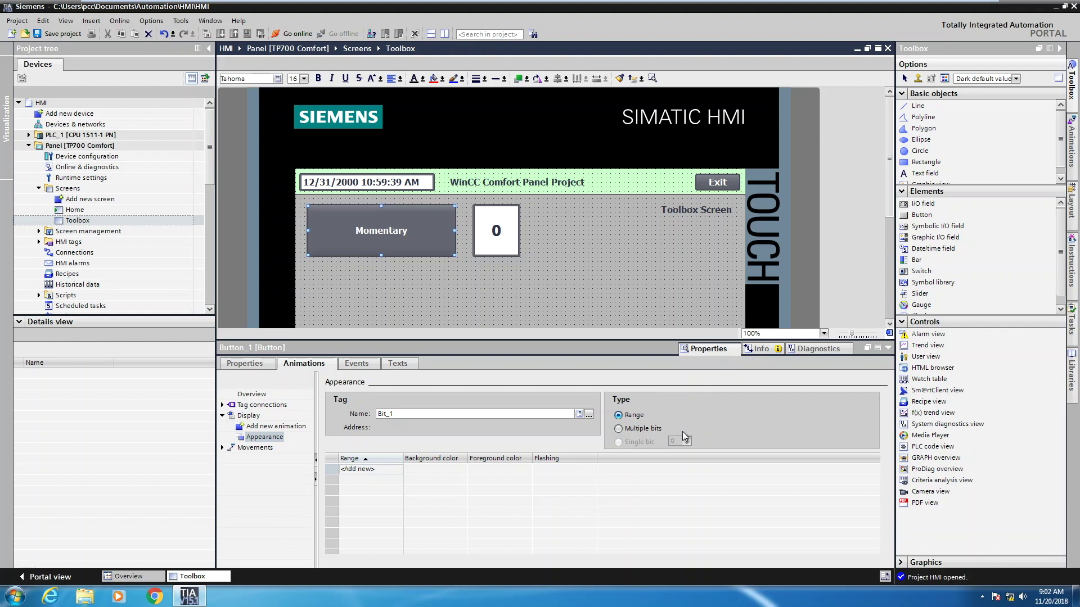
- Add two value ranges, 0 and 1, to the Appearance animation
{"action": "double_click", "coordinate": [357, 470]}
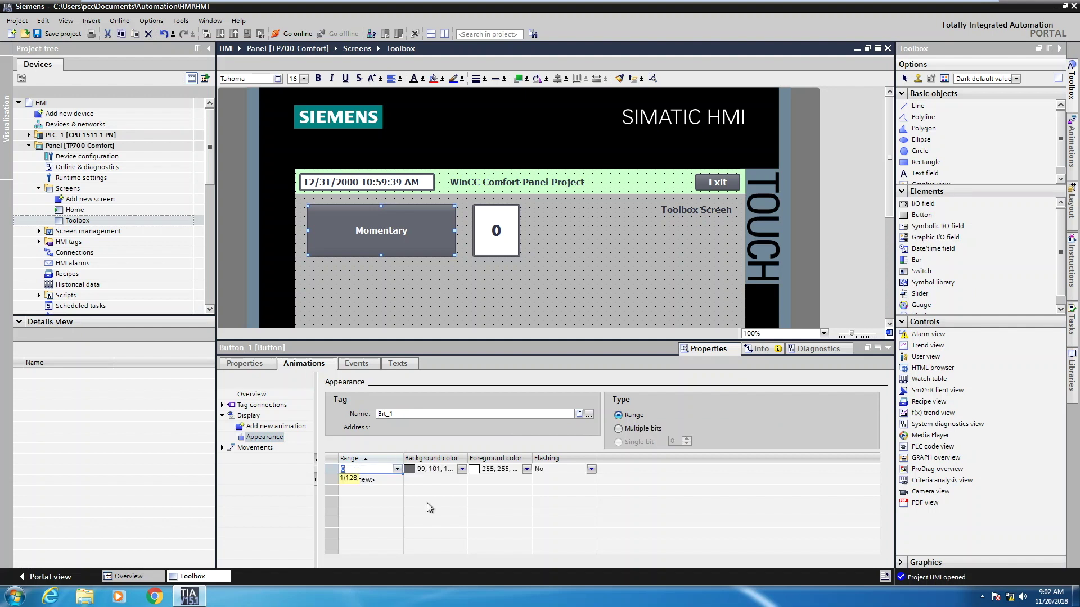
{"action": "double_click", "coordinate": [361, 482]}
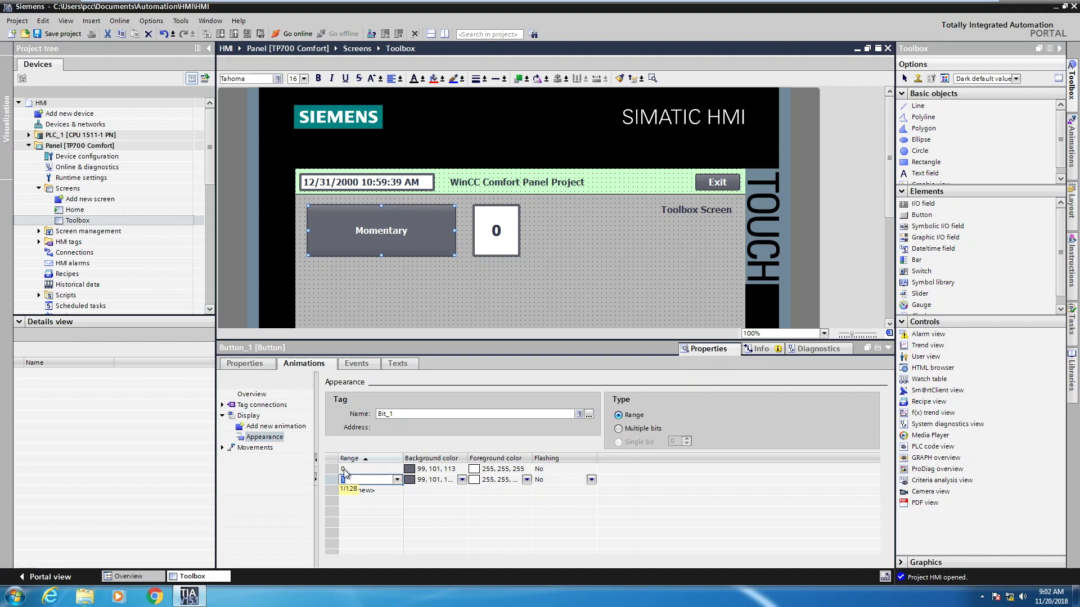
{"action": "left_click", "coordinate": [463, 471]}
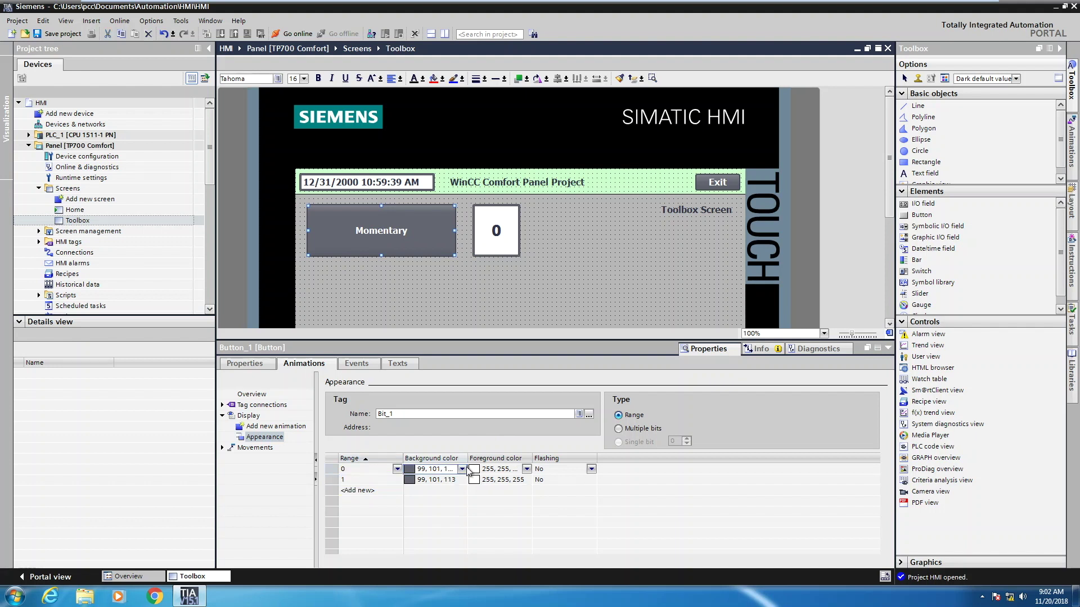
- Set the background colour to red for range 0 and green for range 1
{"action": "left_click", "coordinate": [465, 474]}
{"action": "left_click", "coordinate": [462, 470]}
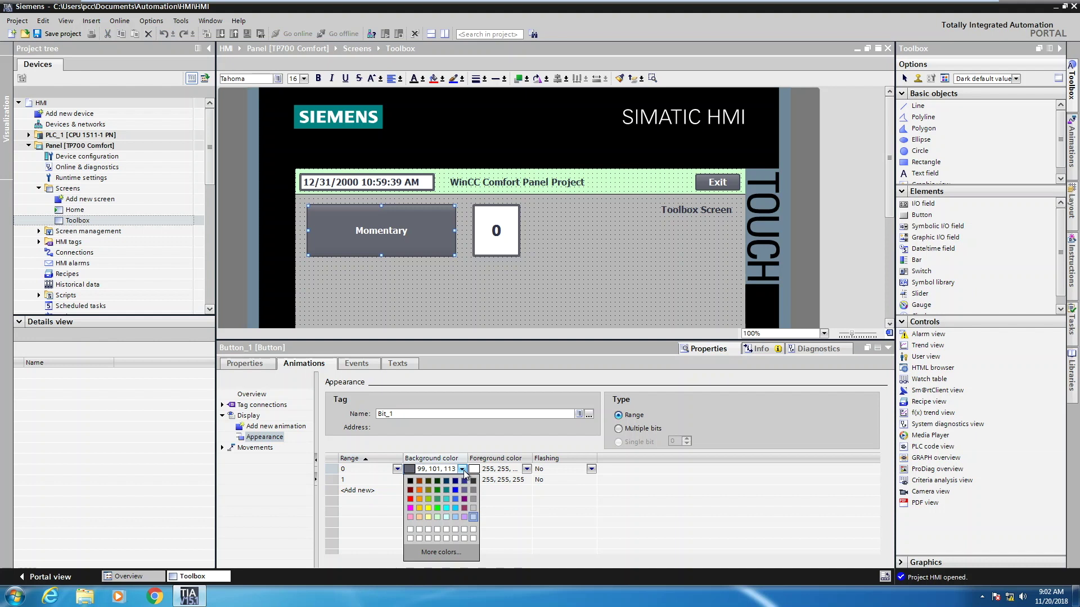
{"action": "left_click", "coordinate": [410, 499]}
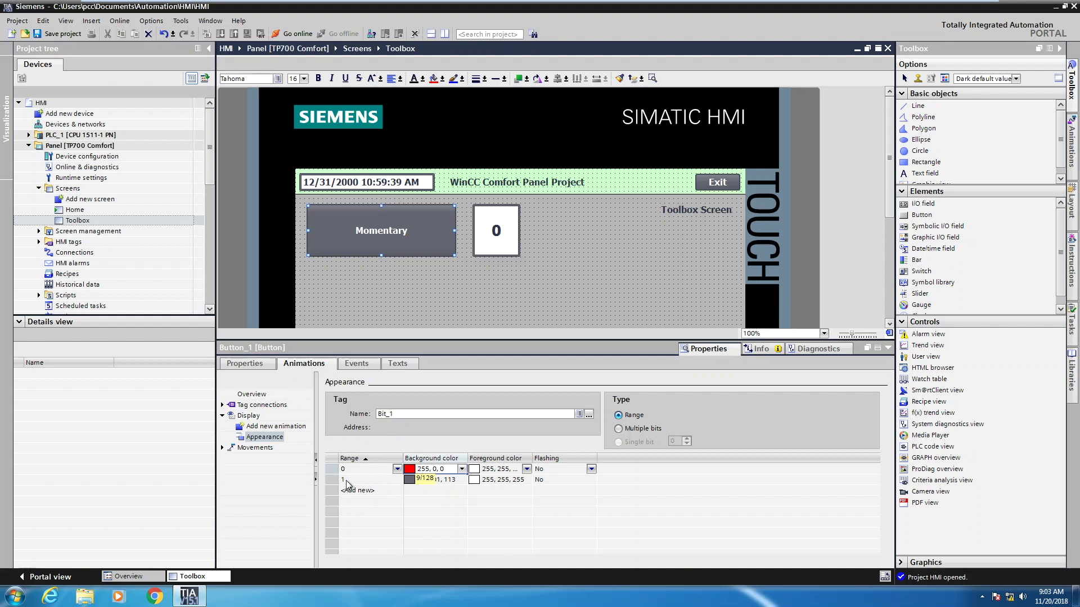
{"action": "left_click", "coordinate": [459, 481]}
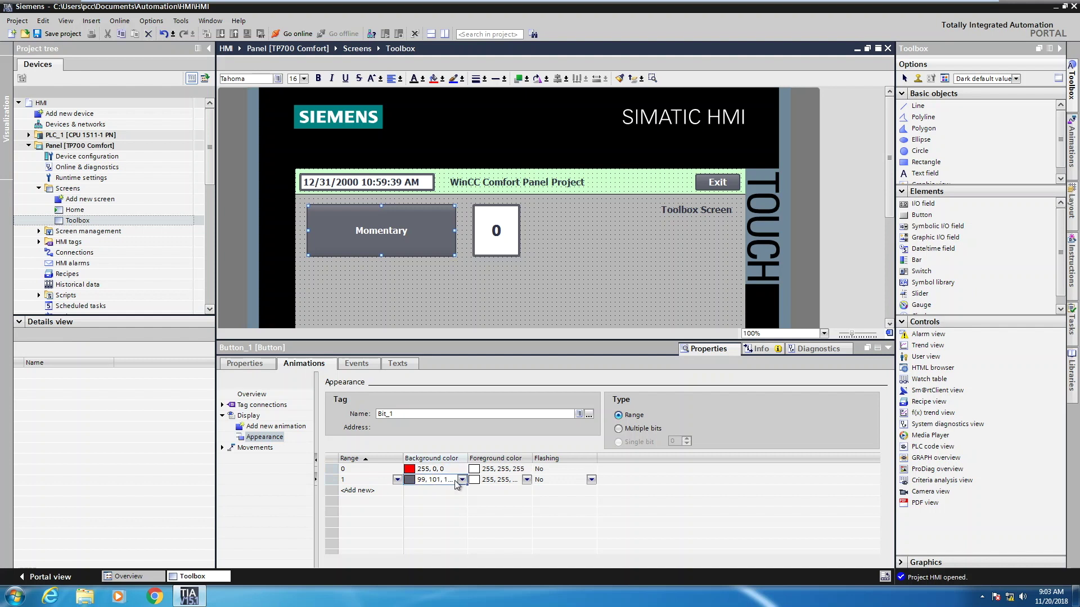
{"action": "left_click", "coordinate": [461, 479]}
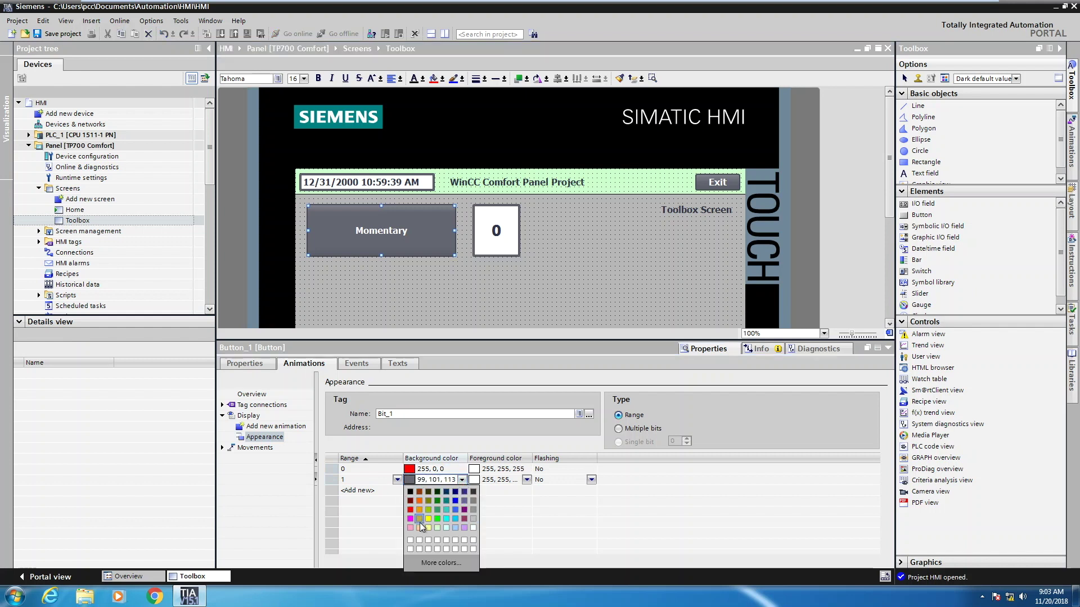
{"action": "left_click", "coordinate": [437, 519]}
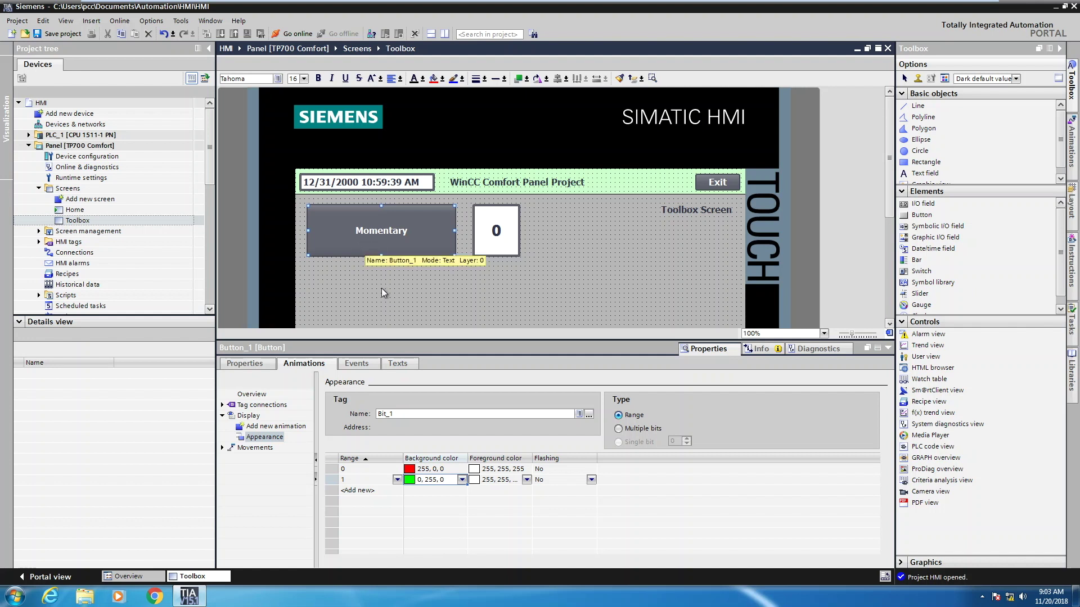
{"action": "left_click", "coordinate": [382, 413]}
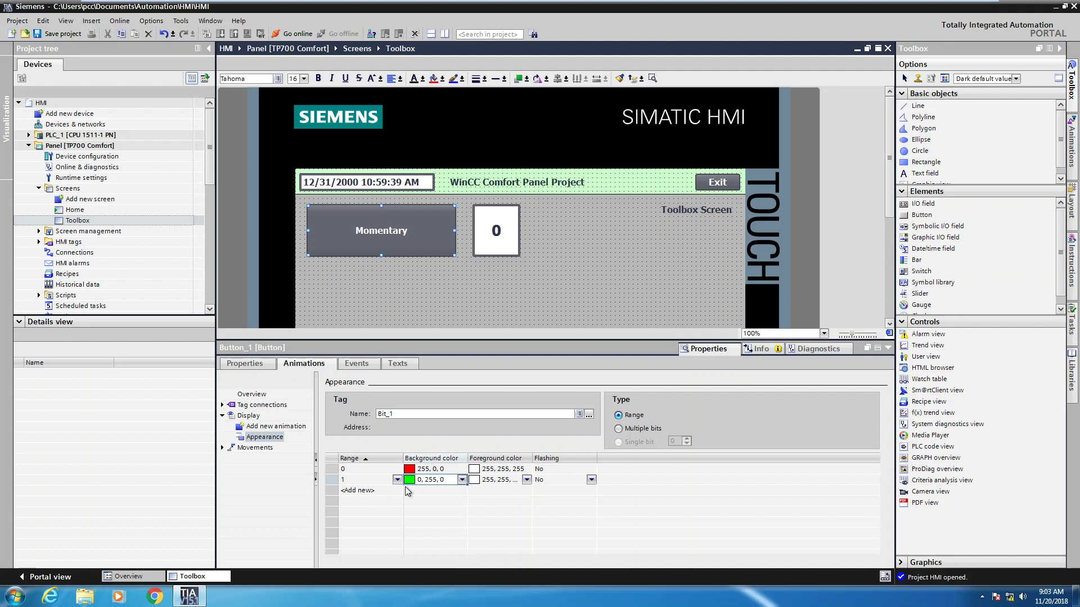
- Draw a circle beside the 0 value display and fill it bright green
{"action": "left_click", "coordinate": [919, 152]}
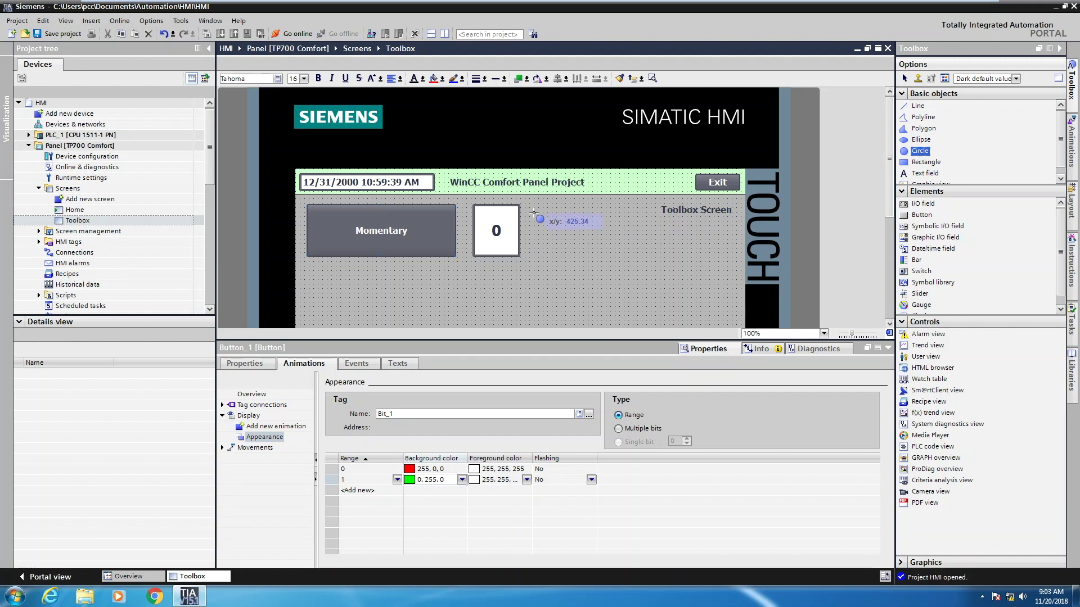
{"action": "left_click_drag", "start_coordinate": [534, 213], "coordinate": [574, 245]}
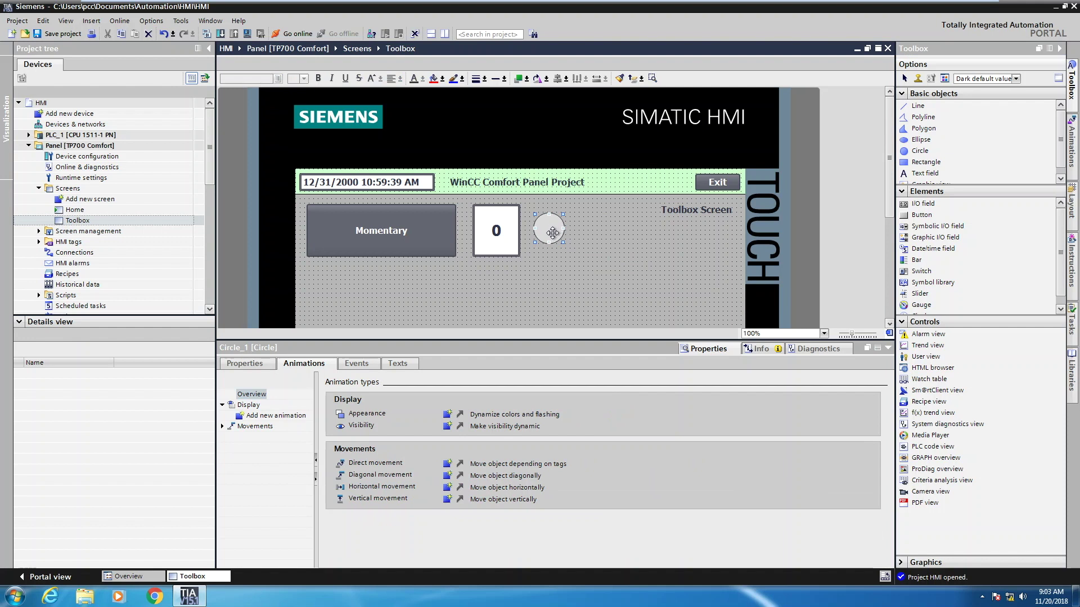
{"action": "left_click", "coordinate": [442, 78]}
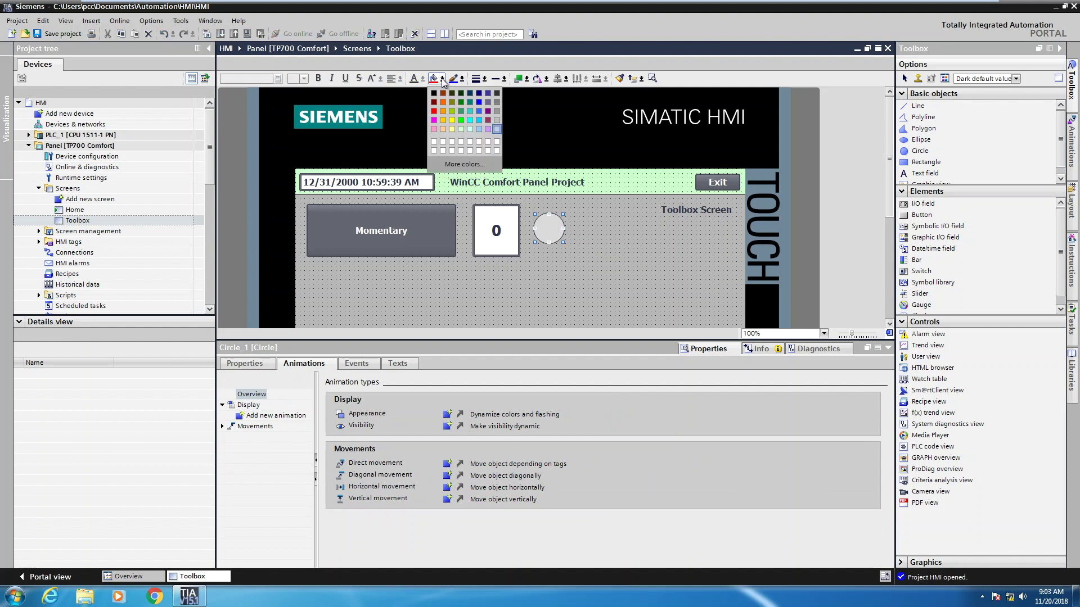
{"action": "left_click", "coordinate": [461, 120]}
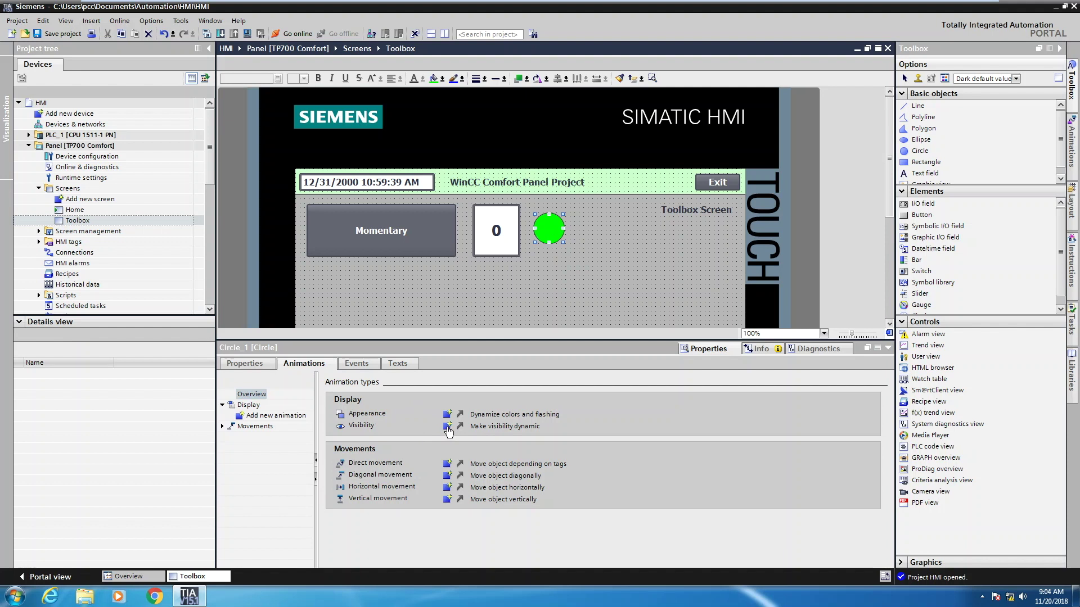
- Add a Visibility animation to the circle controlled by tag Bit_1
{"action": "left_click", "coordinate": [448, 429]}
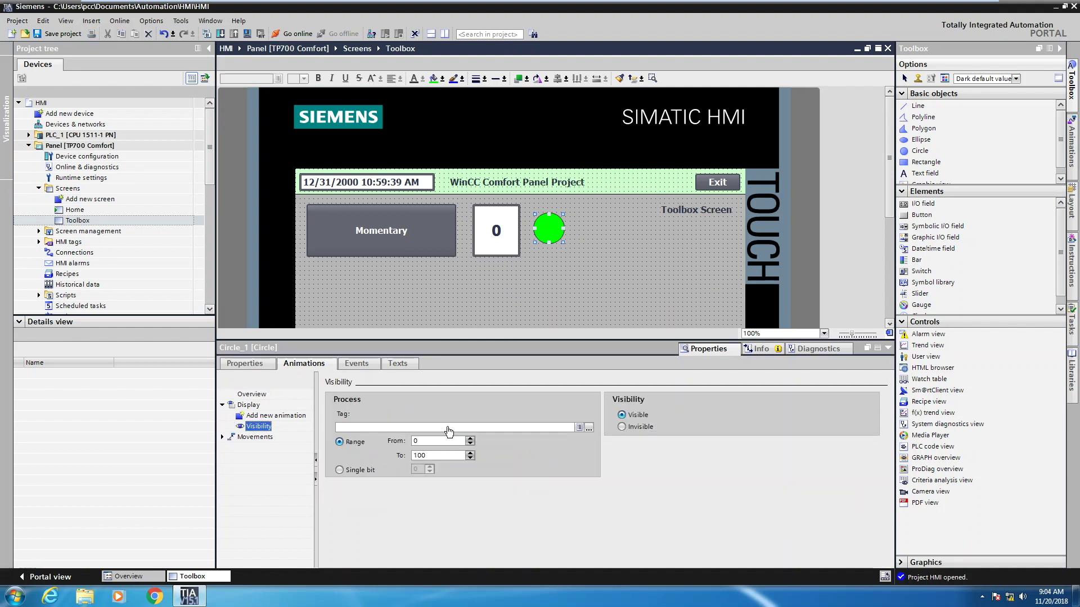
{"action": "left_click", "coordinate": [342, 423]}
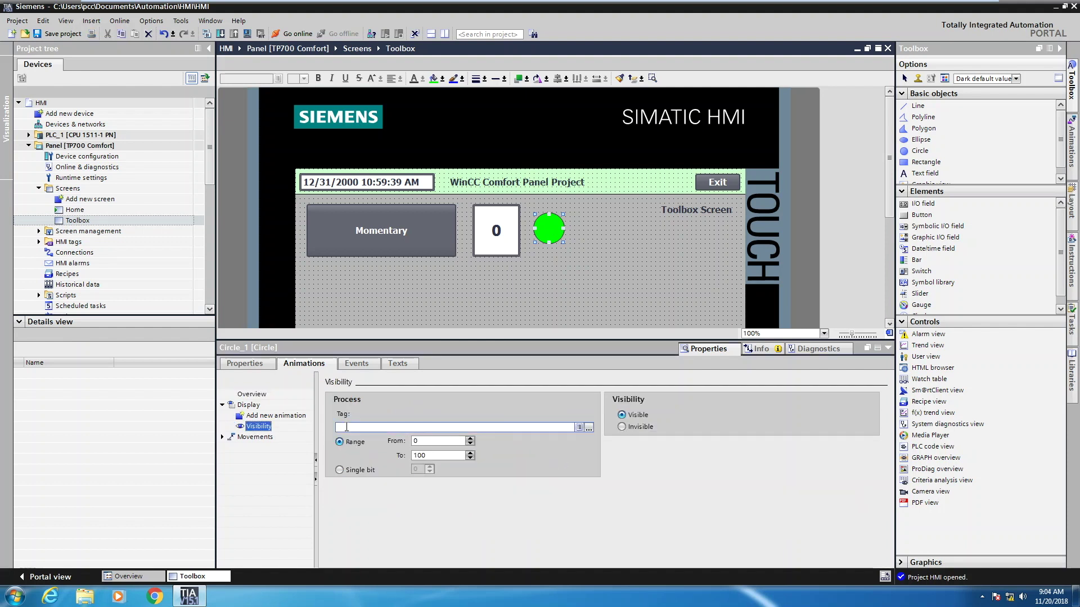
{"action": "left_click", "coordinate": [589, 428]}
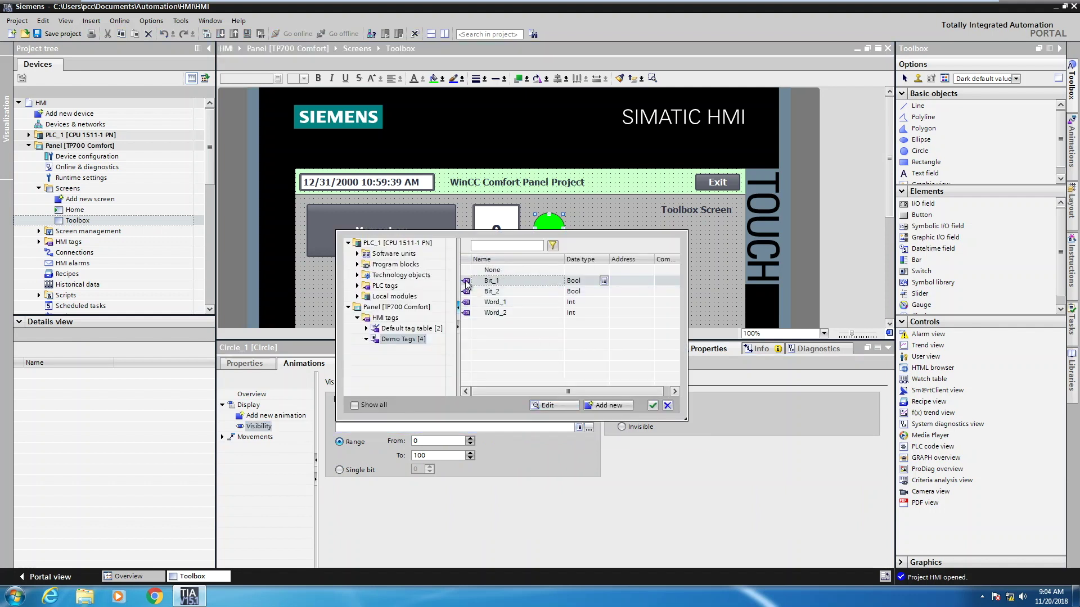
{"action": "left_click", "coordinate": [652, 405]}
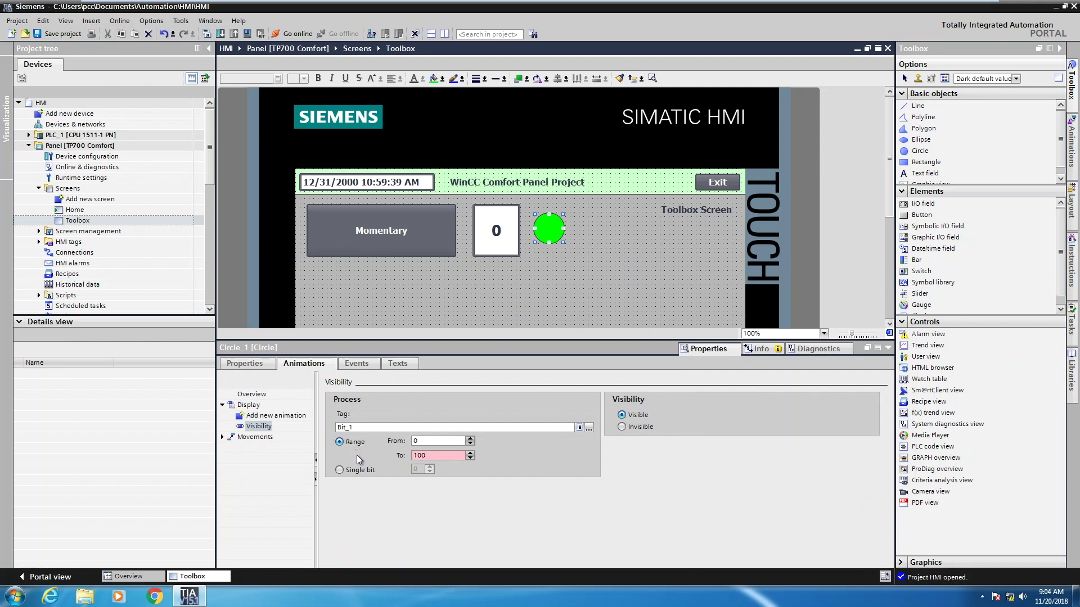
- Set the visibility range to run from 1 to 1
{"action": "left_click", "coordinate": [430, 441]}
{"action": "double_click", "coordinate": [426, 441]}
{"action": "type", "text": "1"}
{"action": "left_click", "coordinate": [435, 457]}
{"action": "double_click", "coordinate": [435, 456]}
{"action": "type", "text": "1"}
{"action": "key", "text": "Return"}
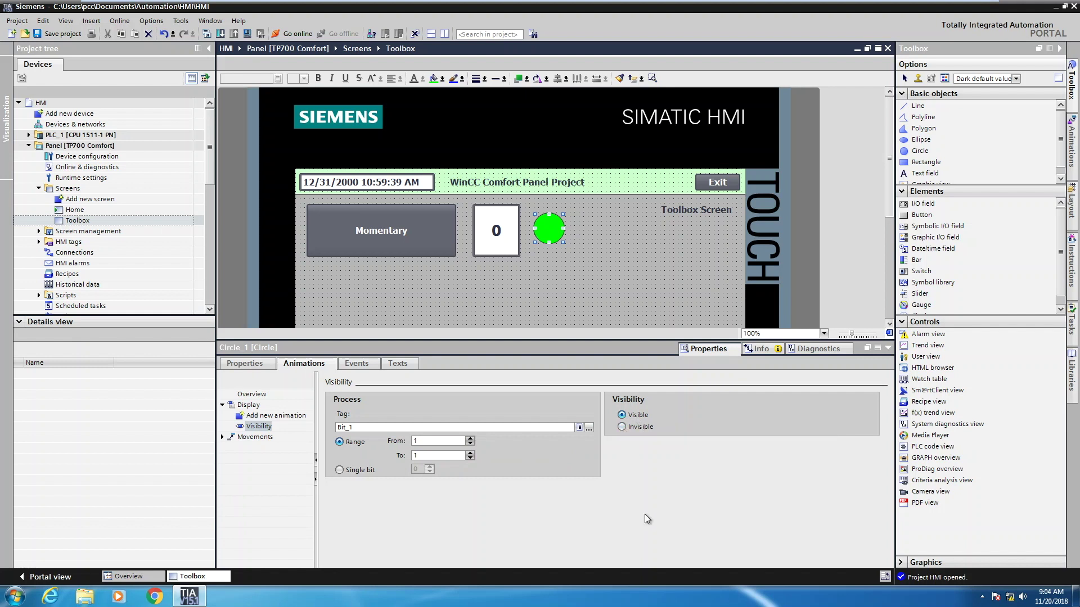
- Save the project and start runtime simulation of the Panel [TP700 Comfort]
{"action": "left_click", "coordinate": [57, 34]}
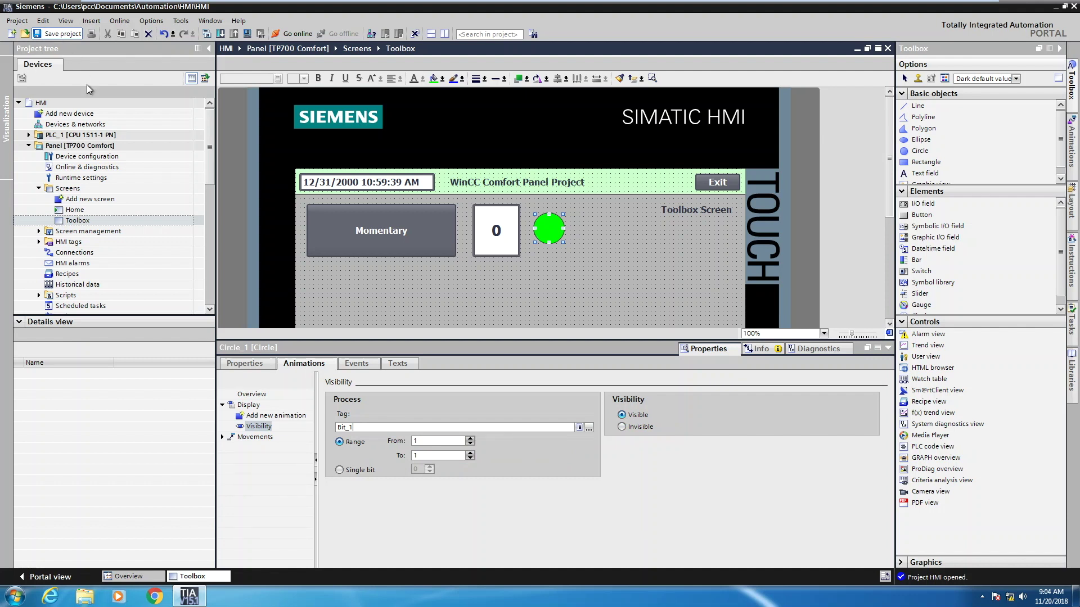
{"action": "left_click", "coordinate": [90, 149]}
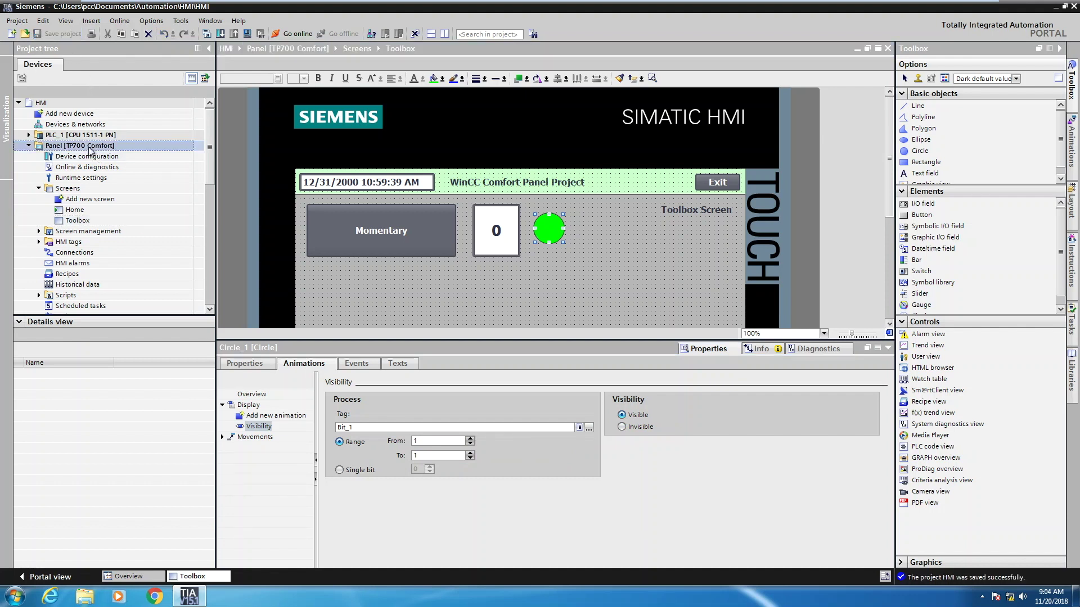
{"action": "left_click", "coordinate": [248, 34]}
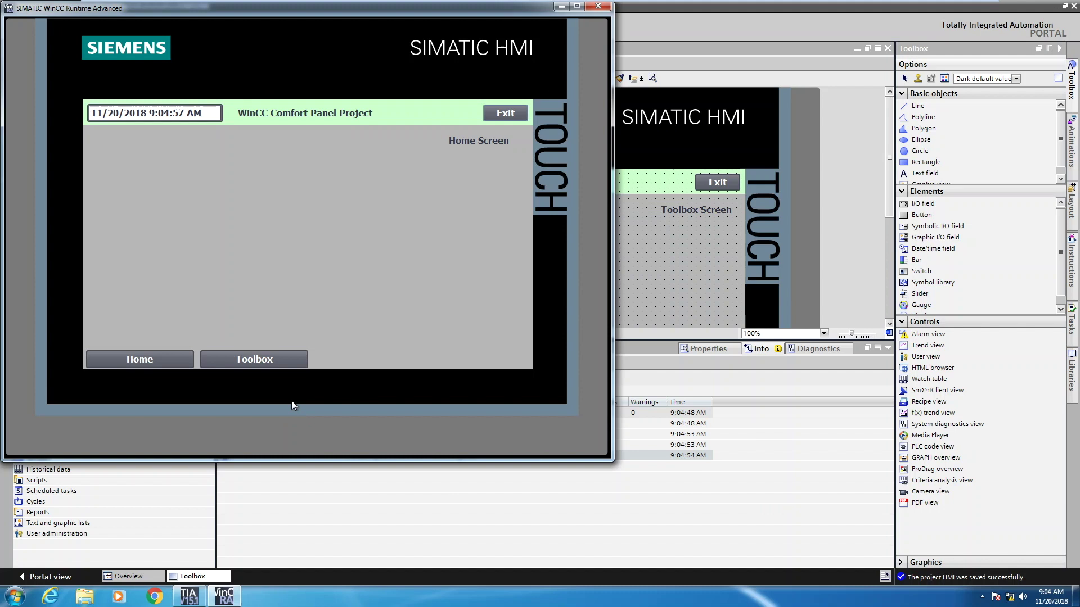
- Go to the Toolbox screen and press and release Momentary twice, checking colour, value and circle
{"action": "left_click", "coordinate": [276, 358]}
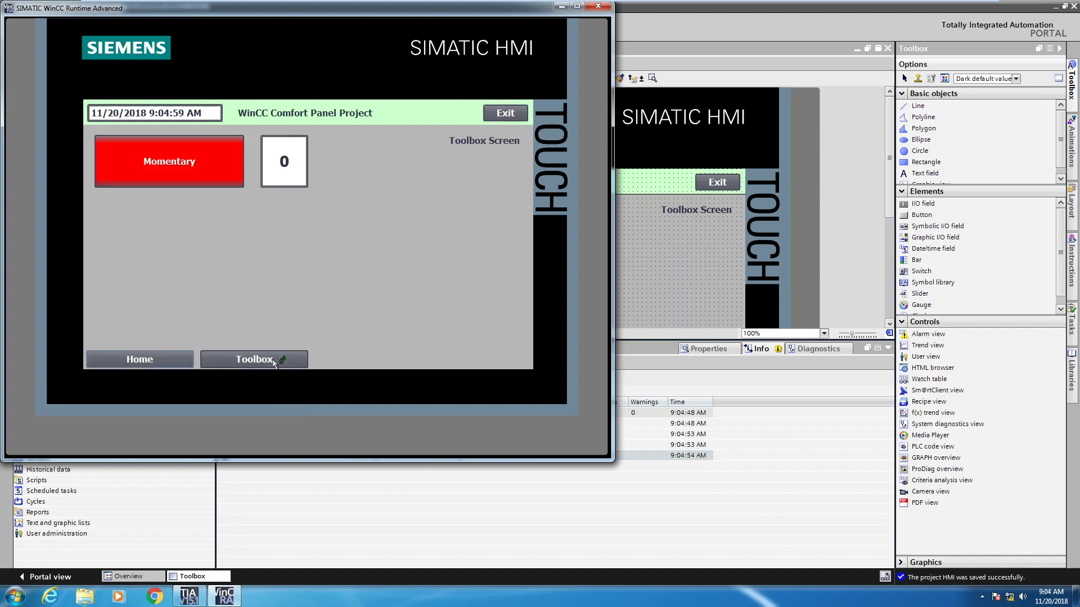
{"action": "left_click", "coordinate": [168, 166]}
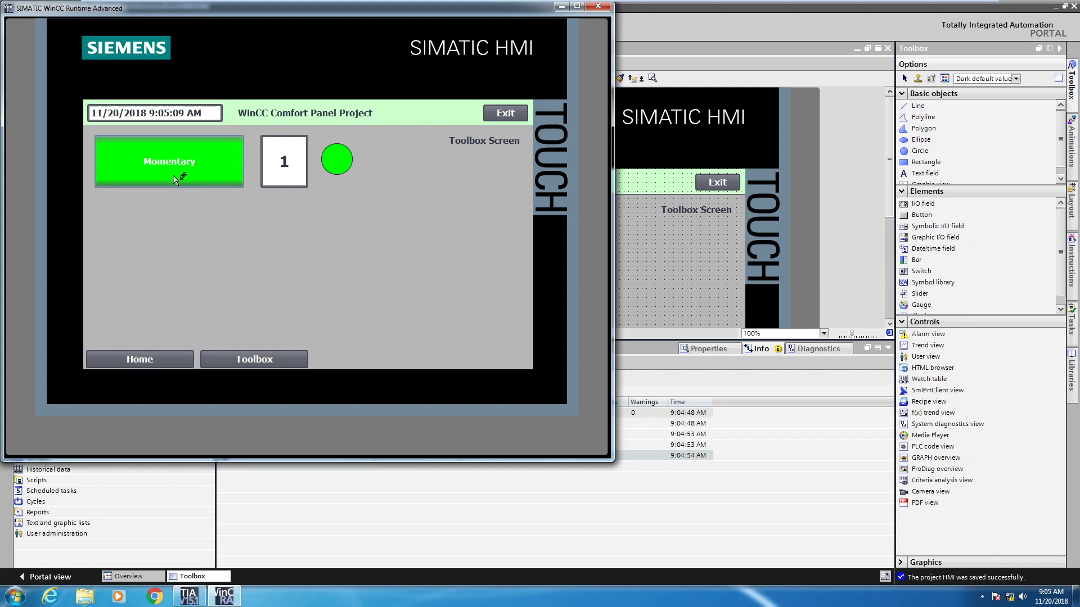
{"action": "left_click_drag", "start_coordinate": [173, 176], "coordinate": [173, 175]}
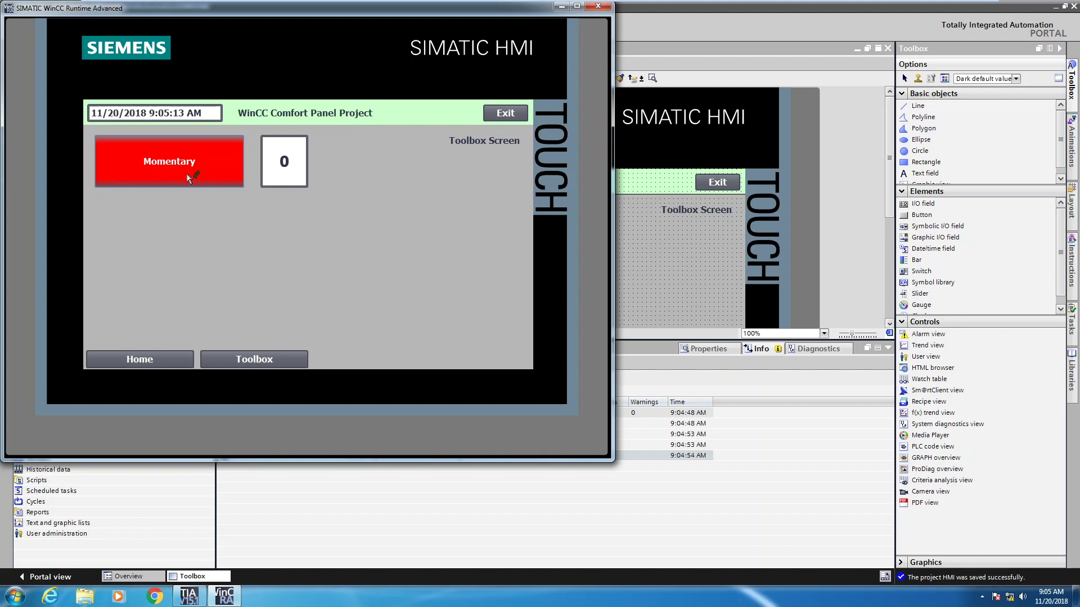
{"action": "left_click_drag", "start_coordinate": [186, 174], "coordinate": [191, 175]}
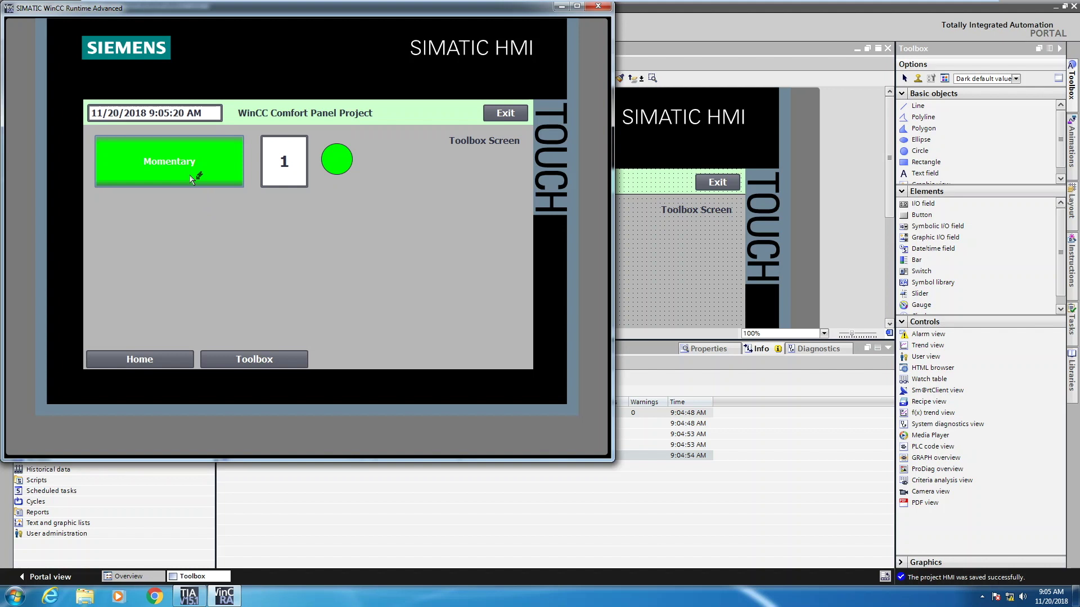
{"action": "left_click_drag", "start_coordinate": [190, 176], "coordinate": [191, 178]}
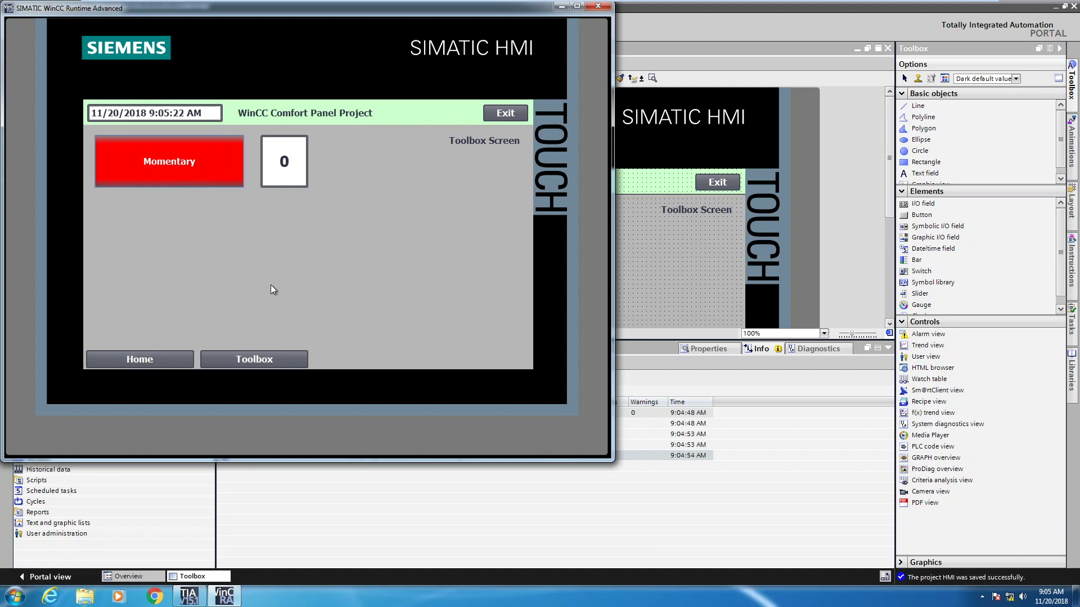